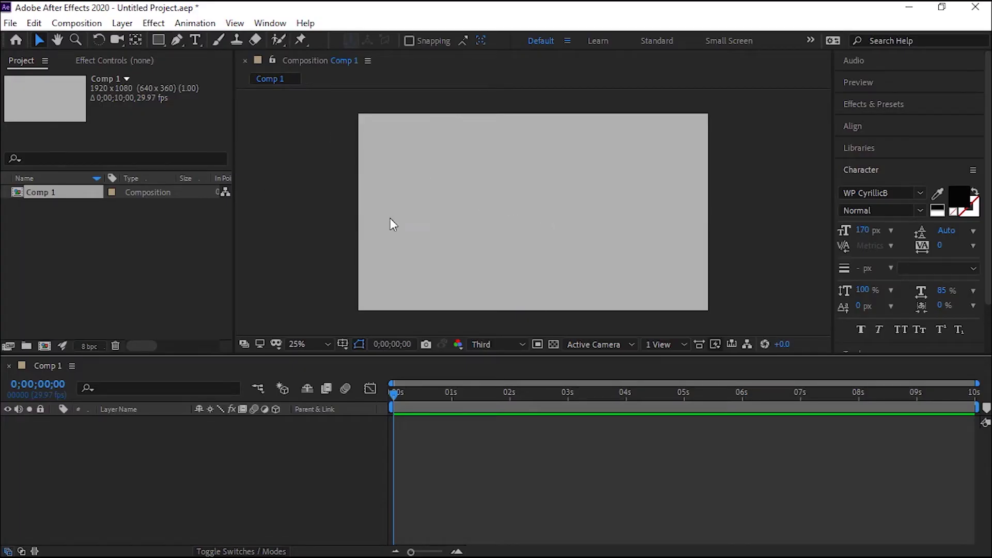
Type a test text layer reading 'ایملیار' in the comp, then delete it
click(196, 40)
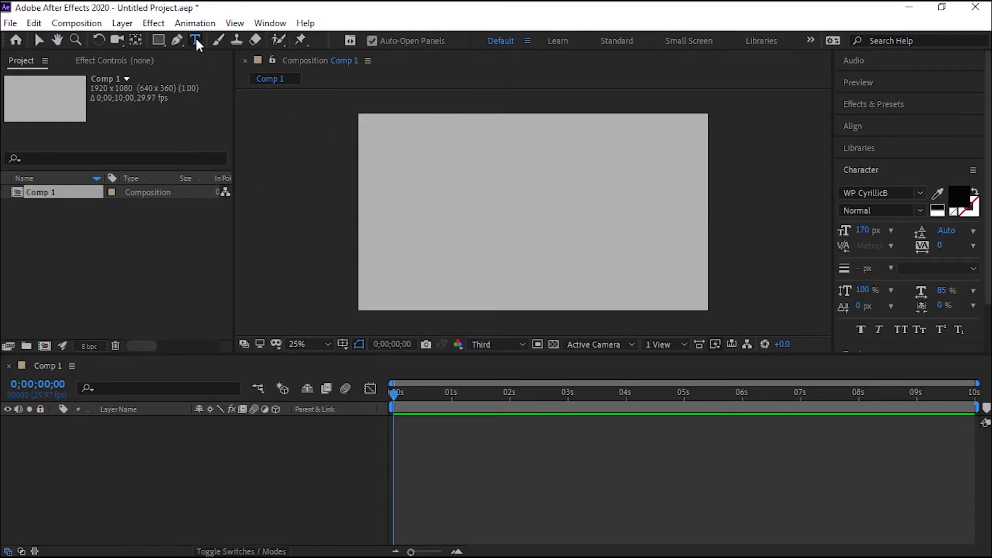
click(433, 200)
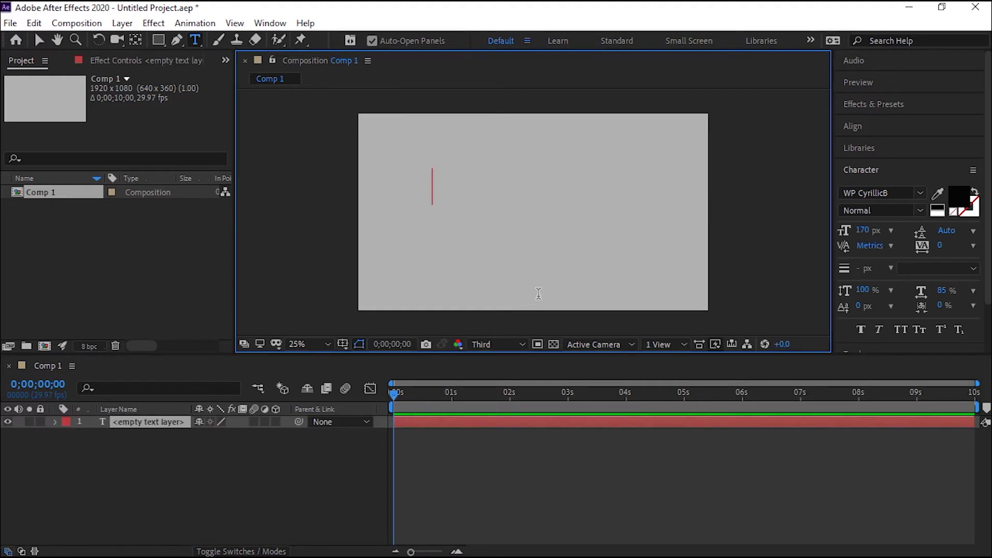
text(س)
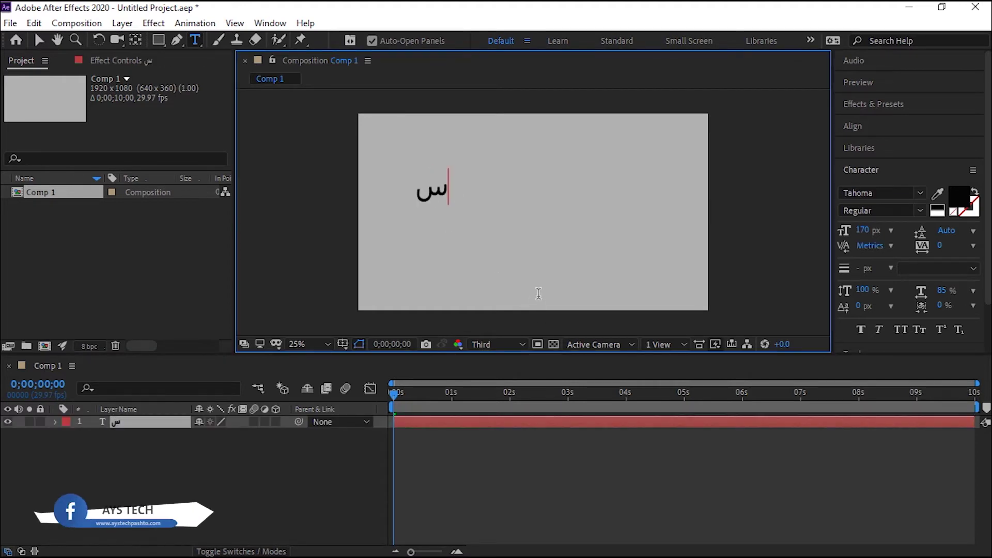
key(BackSpace)
text(ایملیا)
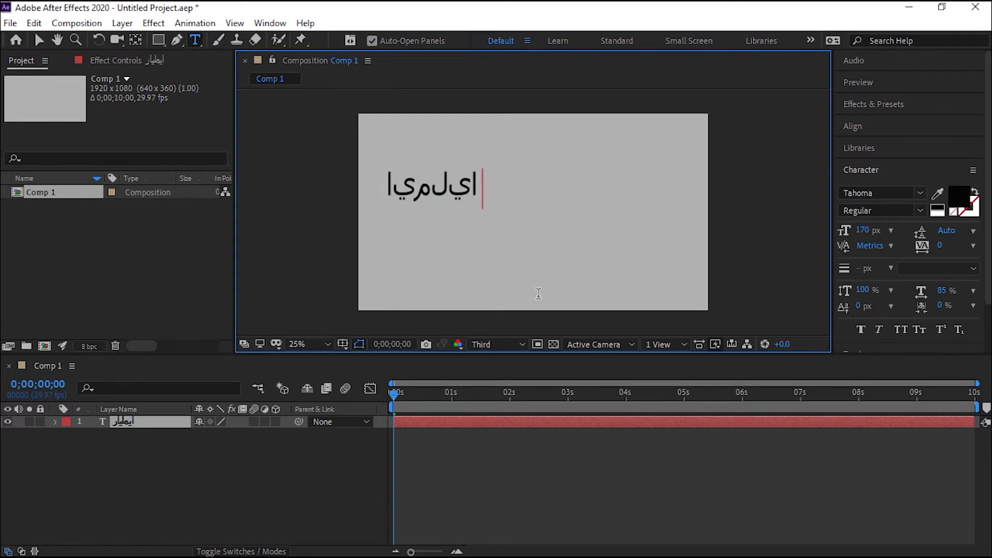
text(ر)
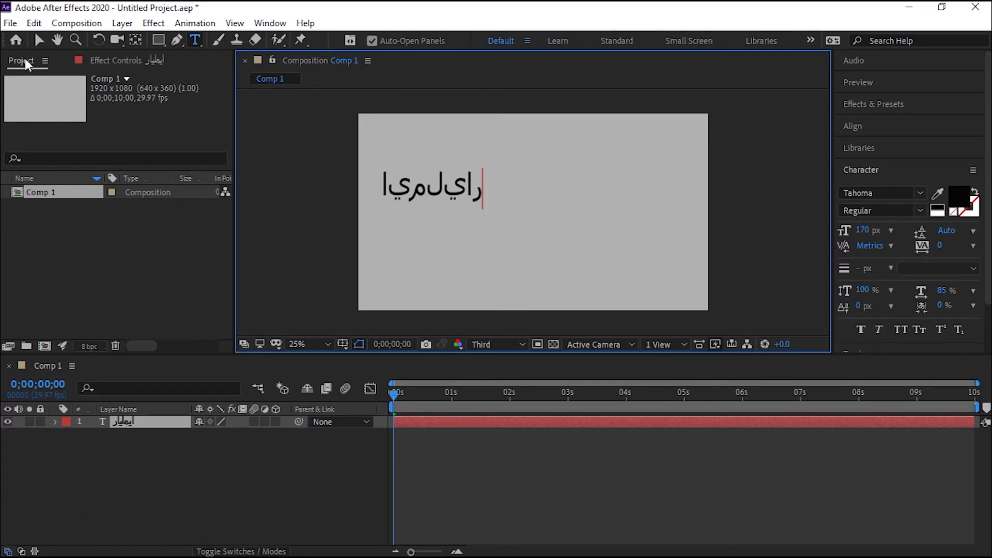
click(38, 40)
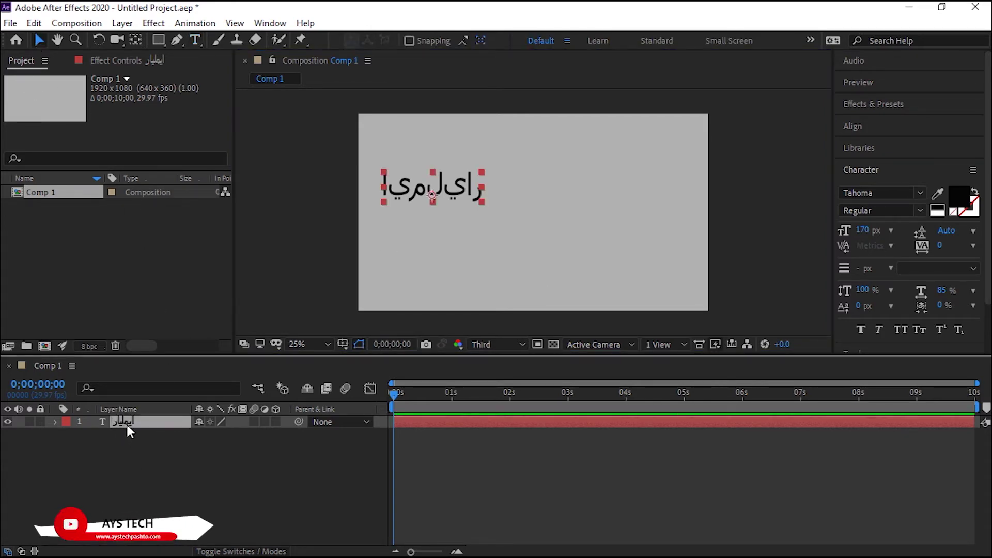
key(Delete)
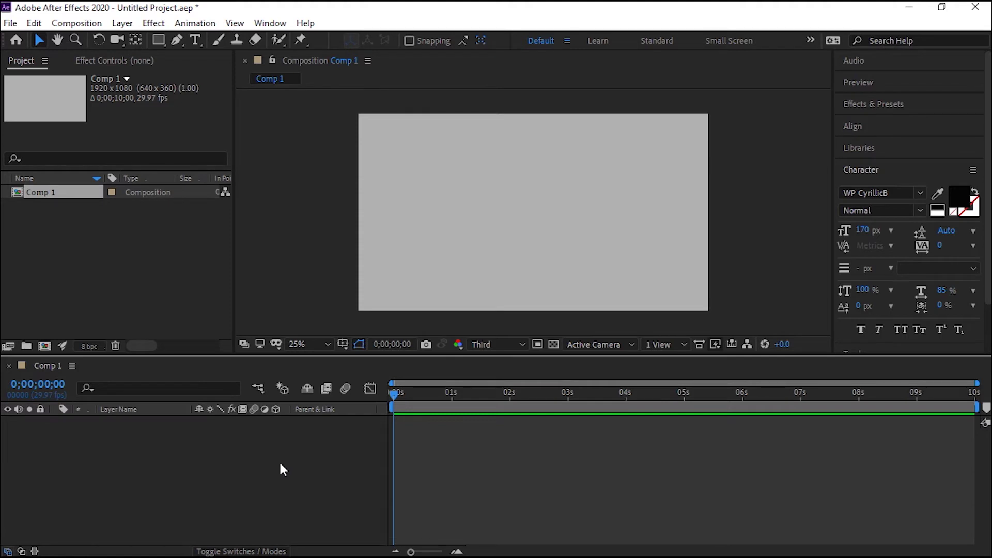
Set the Type preference's Text Engine to South Asian and Middle Eastern and confirm
click(315, 115)
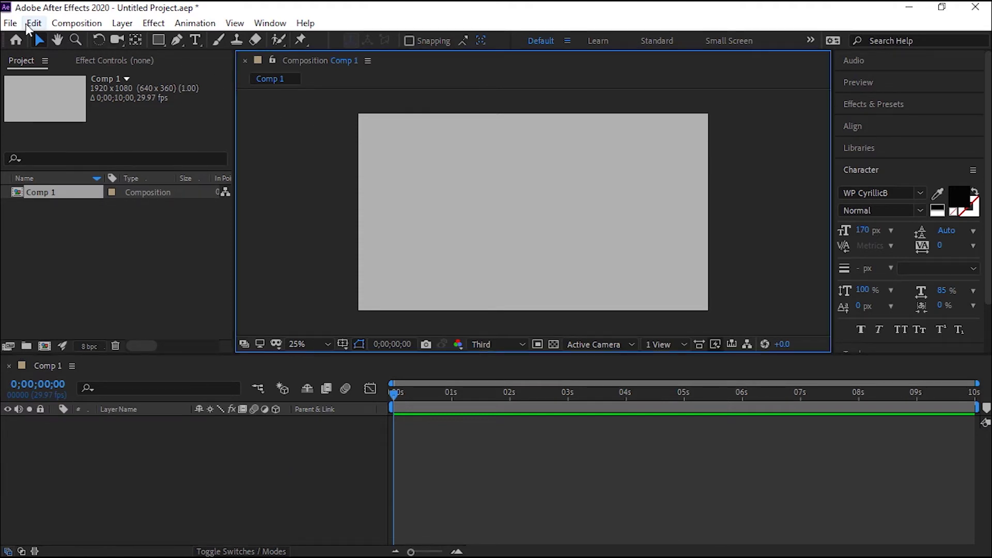
click(30, 23)
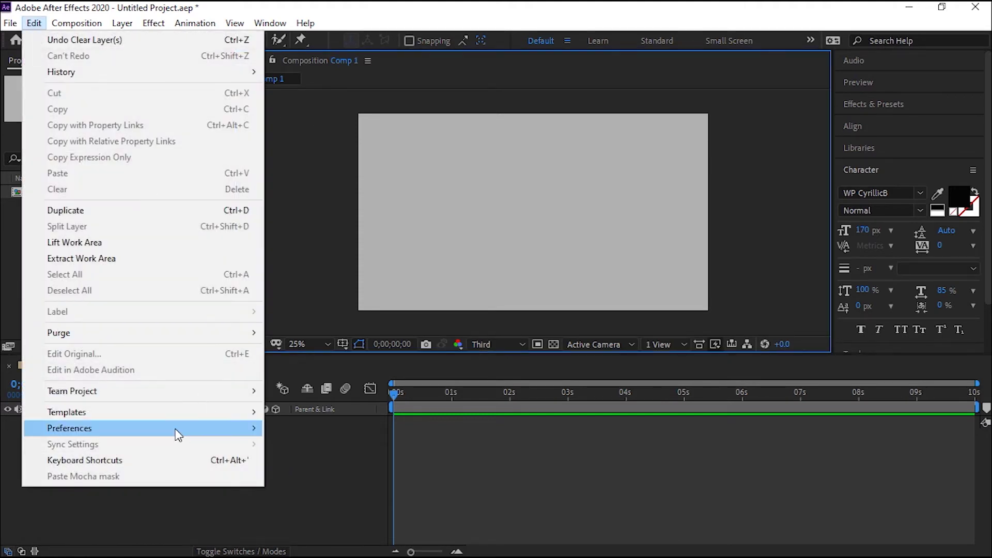
mouse_move(176, 430)
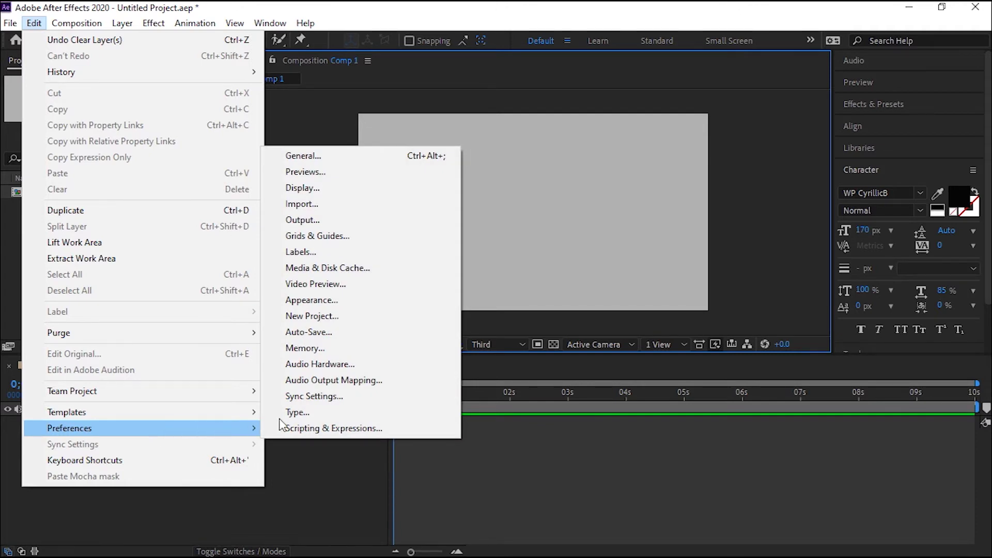
click(299, 412)
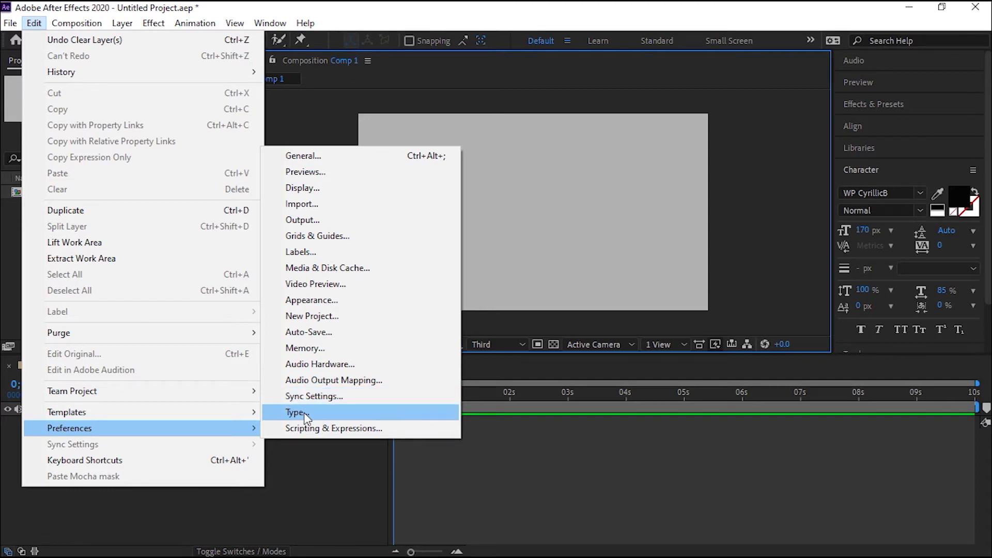
click(310, 156)
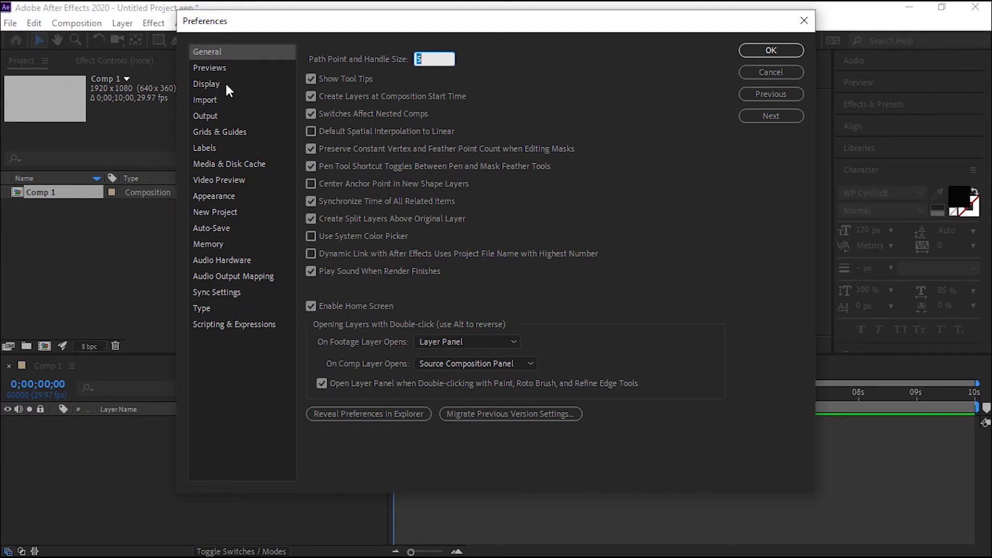
click(204, 310)
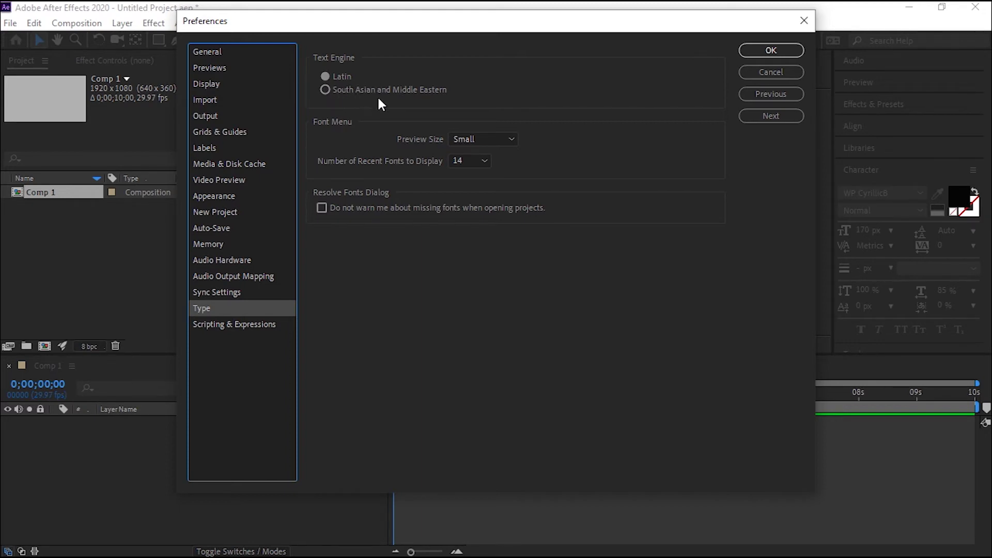
click(350, 91)
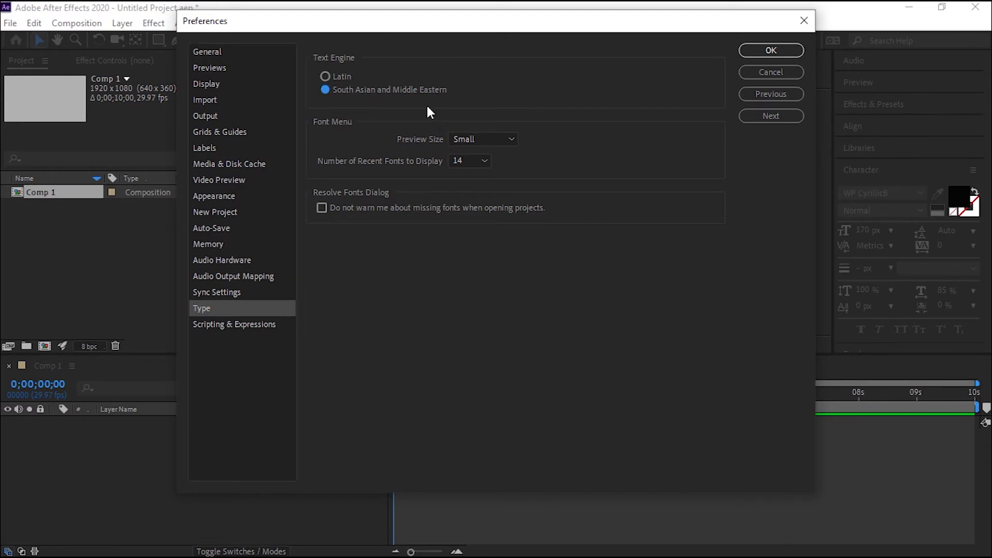
click(781, 51)
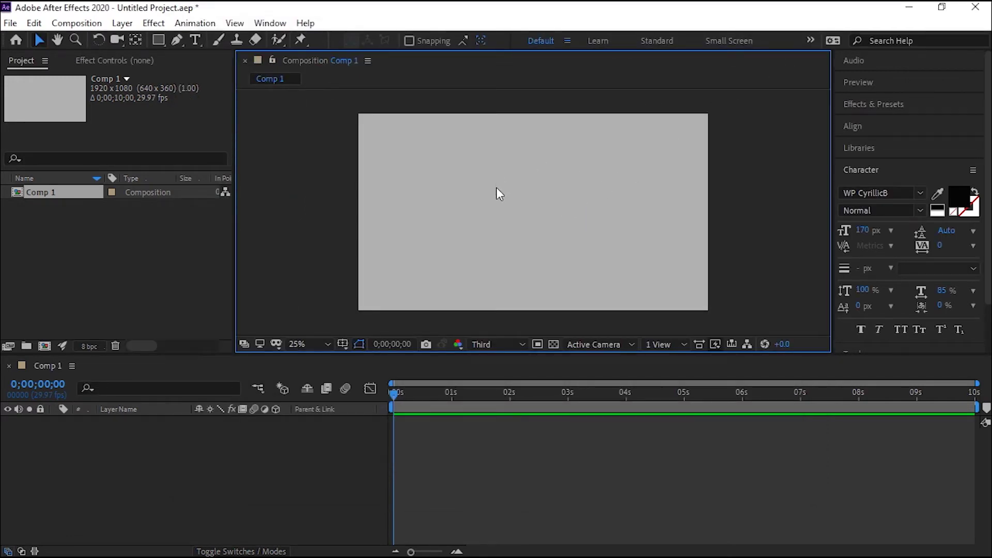
Create a text layer in the comp reading 'ایملیار ساجد'
click(195, 40)
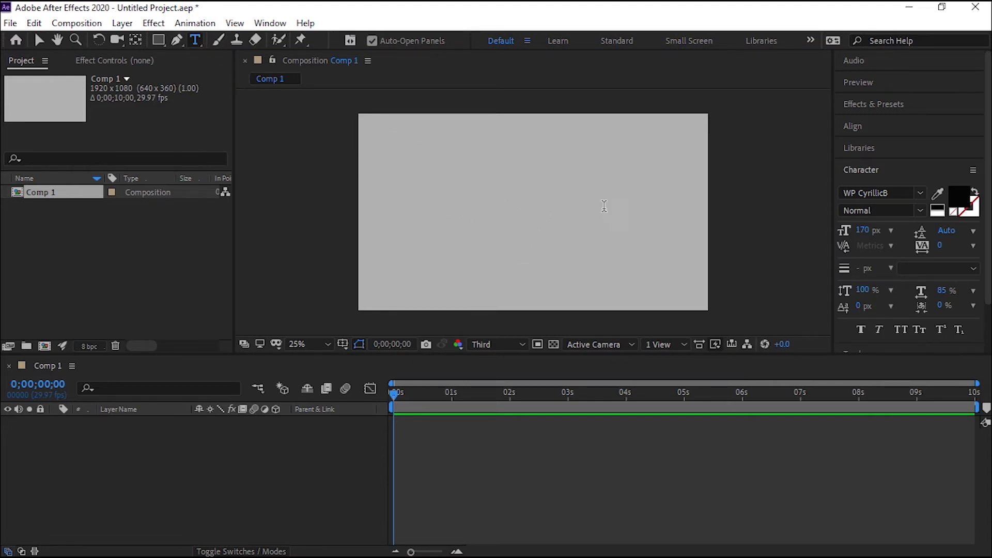
click(604, 210)
text(ايمي)
key(BackSpace)
text(لیار)
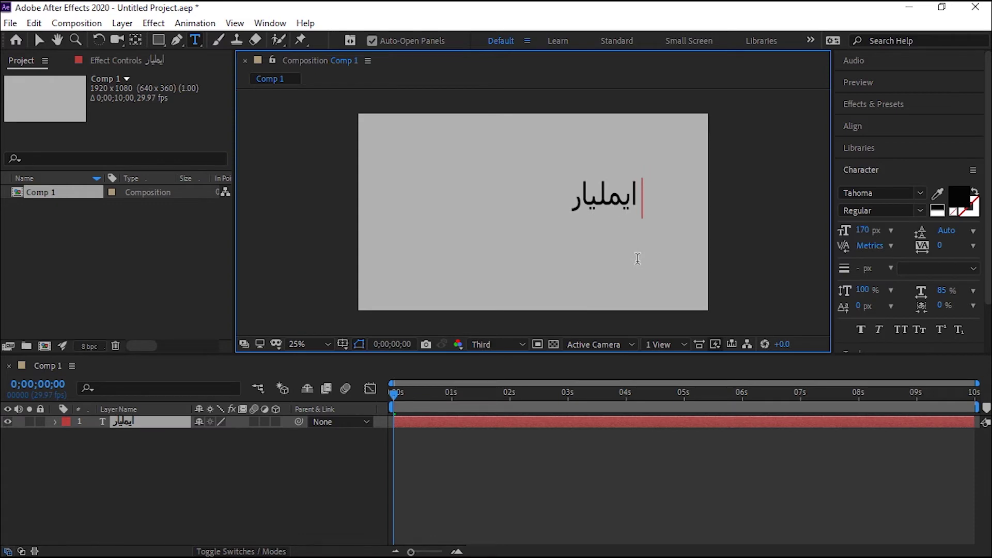
text( ساجد)
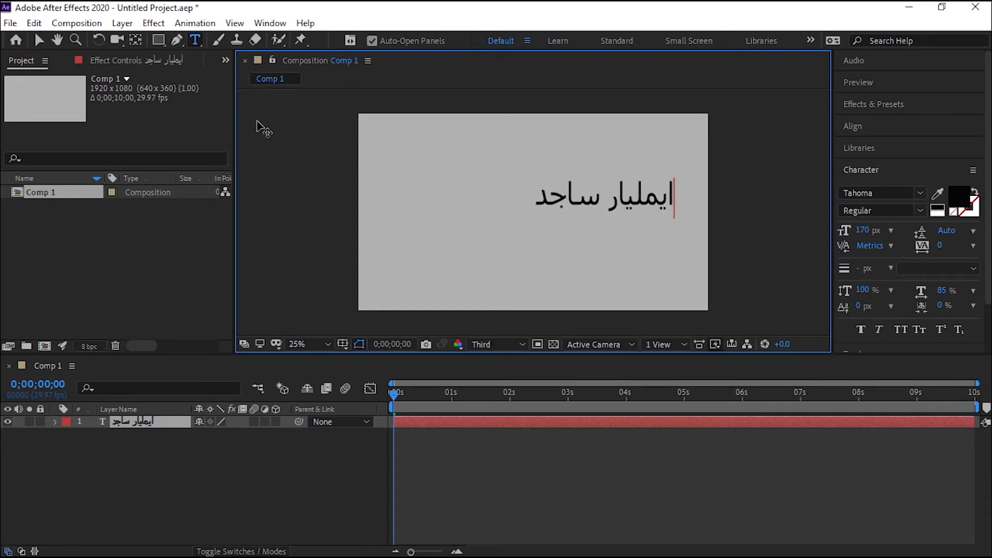
click(39, 40)
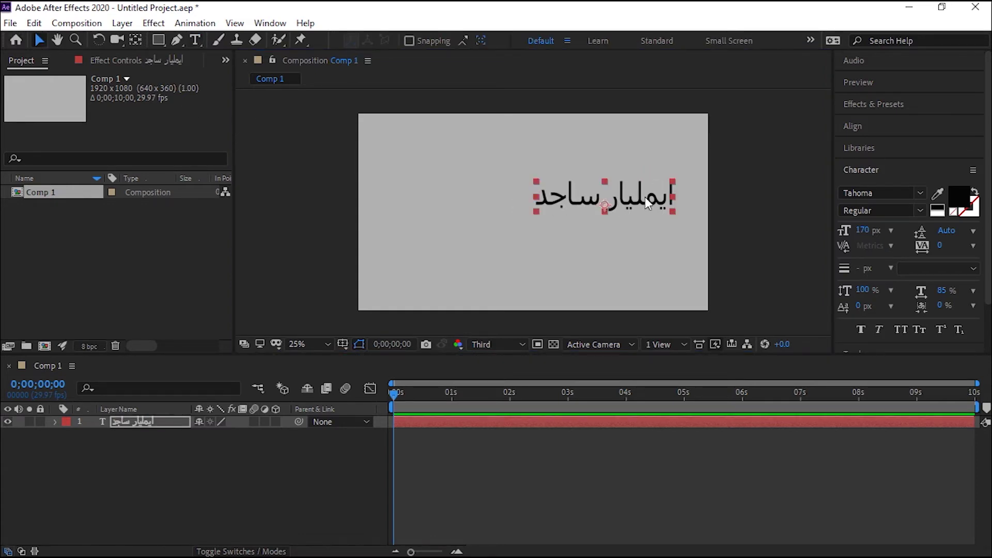
Drag the Arabic text left toward the composition centre
drag(644, 198, 578, 214)
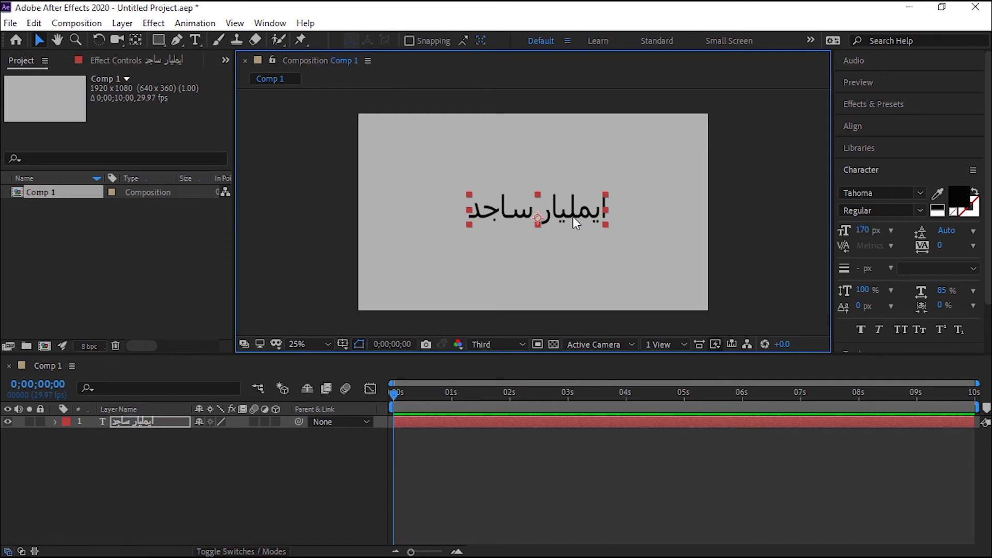
drag(570, 212, 553, 213)
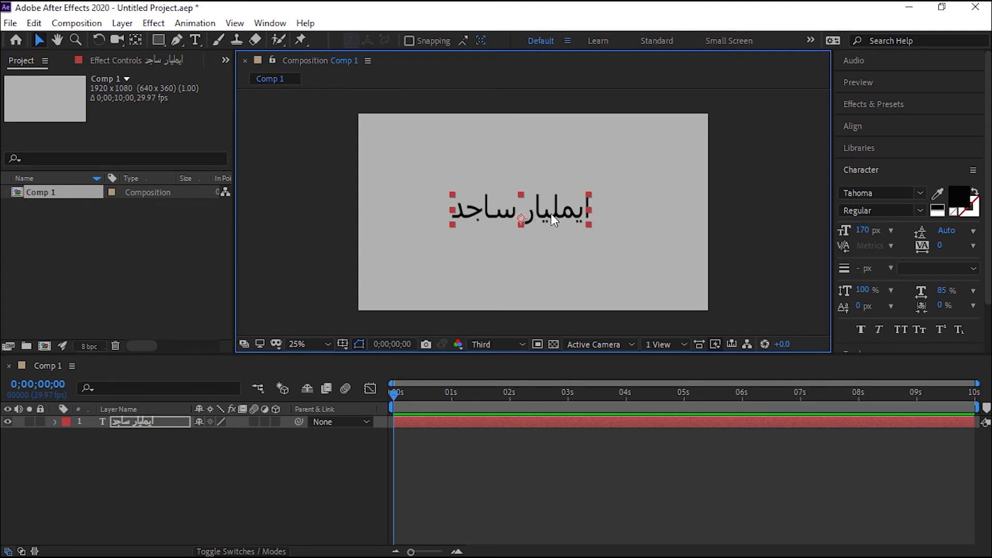
click(34, 23)
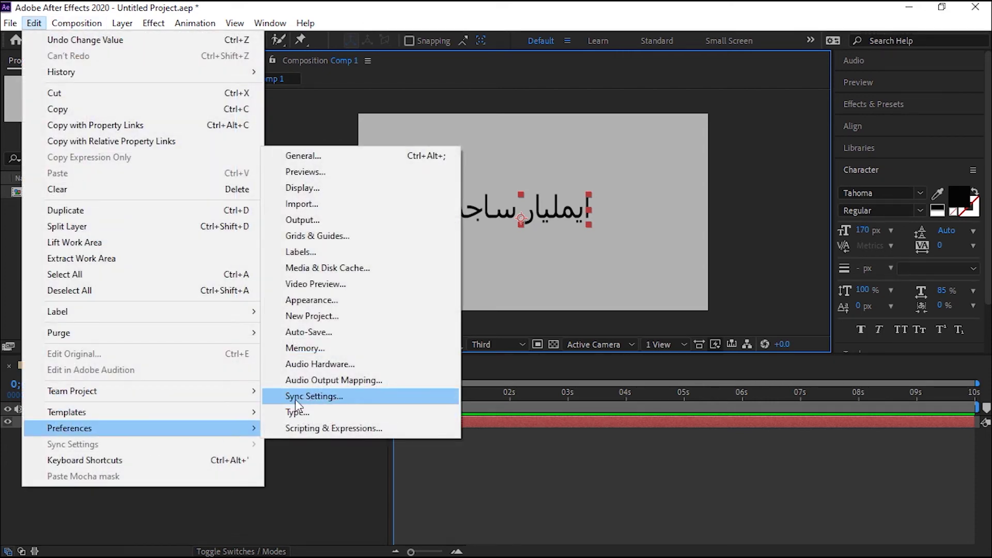
click(293, 410)
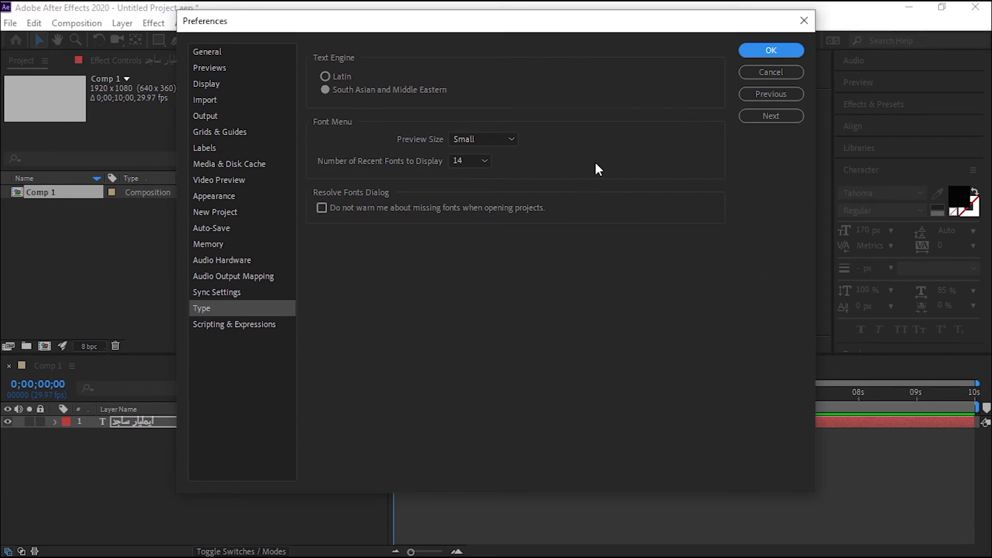
click(769, 71)
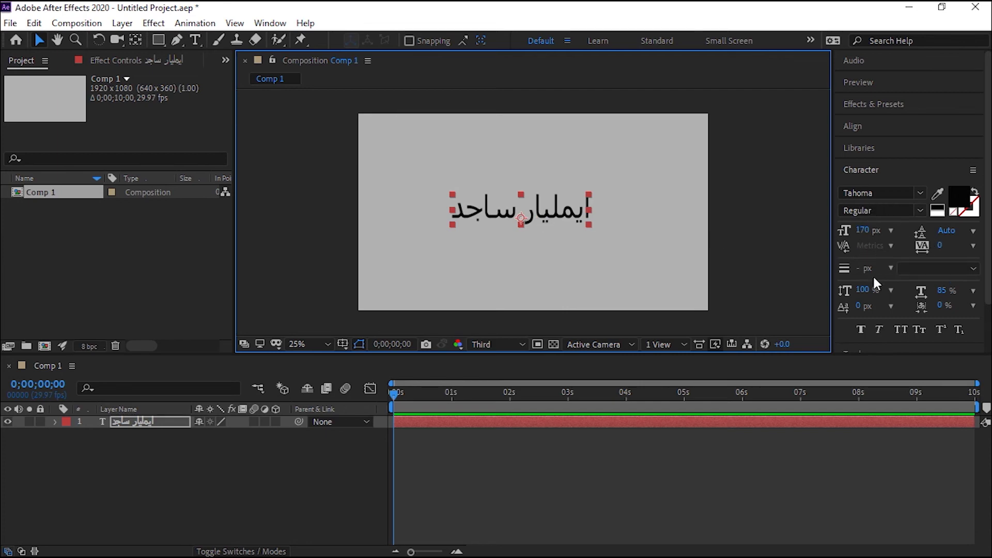
Pick Bahij Titr Bold in the Character panel's font list for the Arabic text
click(921, 194)
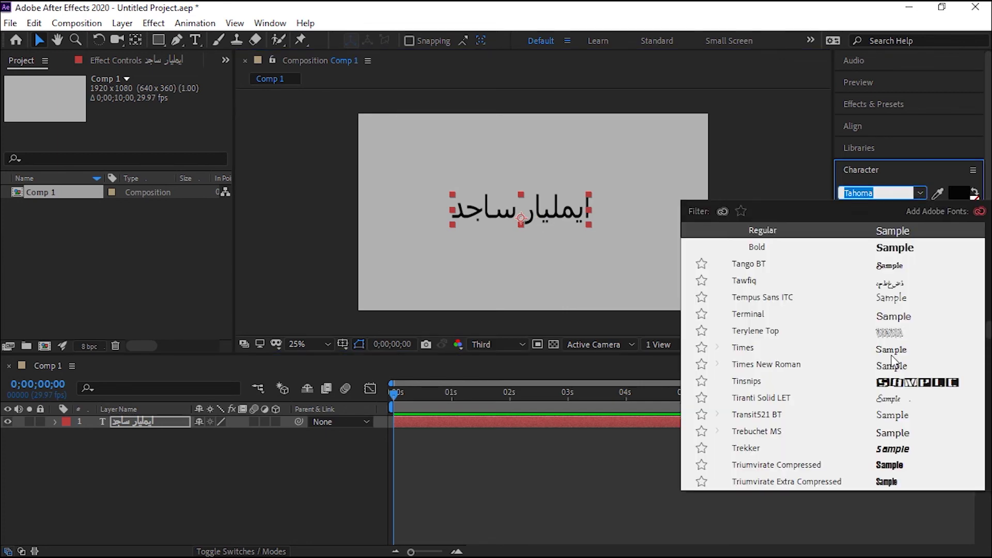
scroll(900, 348, up, 3)
scroll(901, 347, up, 5)
scroll(901, 348, up, 5)
scroll(900, 348, up, 5)
scroll(900, 348, up, 5)
scroll(900, 347, up, 5)
scroll(900, 348, up, 5)
scroll(901, 347, up, 5)
scroll(901, 348, up, 5)
scroll(900, 347, up, 5)
scroll(900, 347, up, 5)
scroll(900, 348, up, 5)
scroll(900, 347, up, 5)
scroll(900, 348, up, 5)
scroll(900, 348, up, 5)
scroll(901, 347, up, 5)
scroll(900, 348, up, 5)
scroll(900, 348, up, 5)
scroll(901, 348, up, 5)
scroll(901, 347, up, 5)
scroll(900, 348, up, 5)
scroll(900, 348, up, 5)
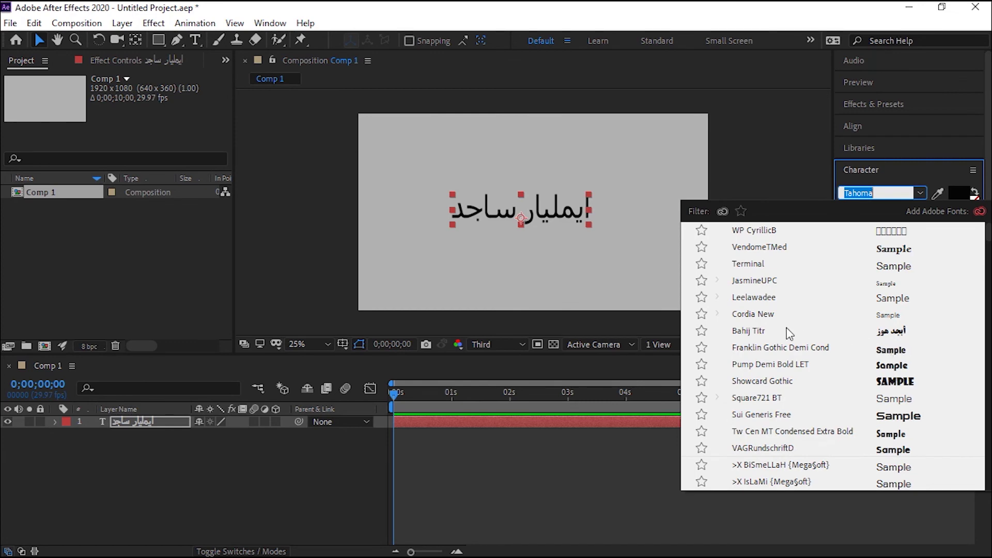
click(885, 330)
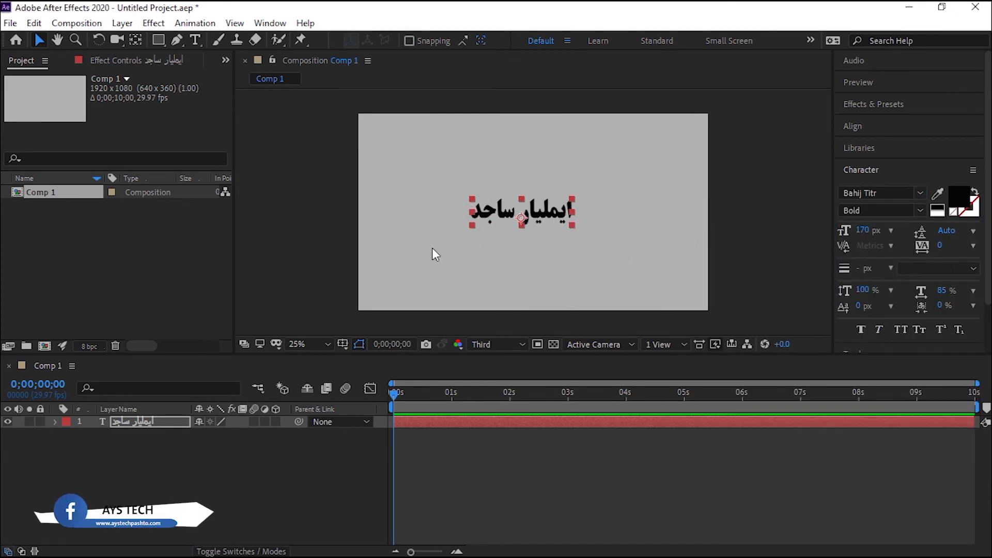
click(53, 422)
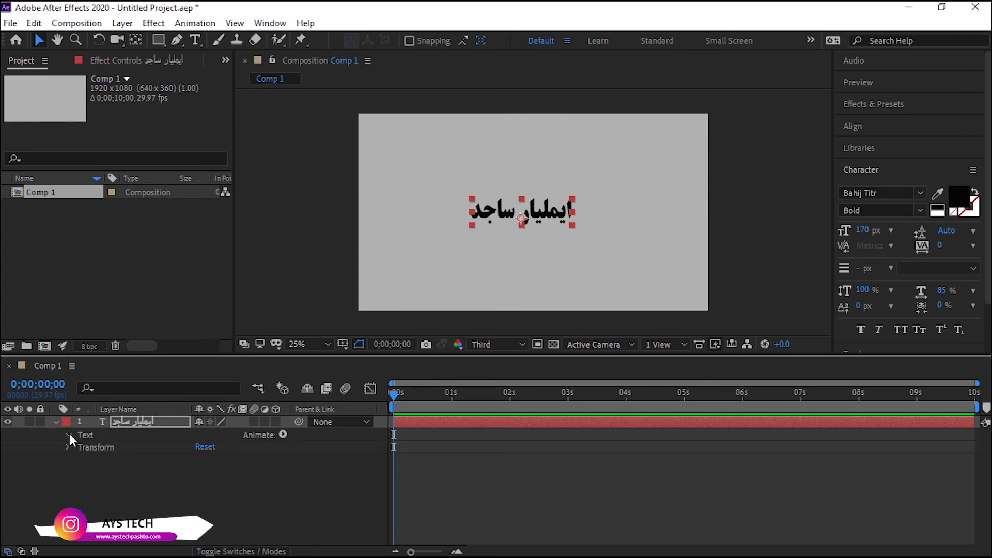
Twirl open the text layer's Text group to show Source Text
click(70, 435)
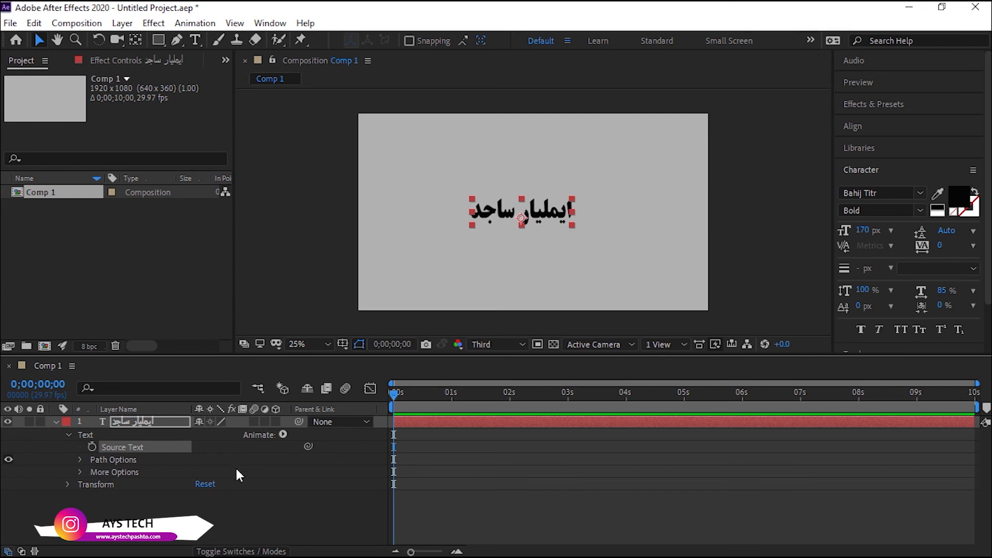